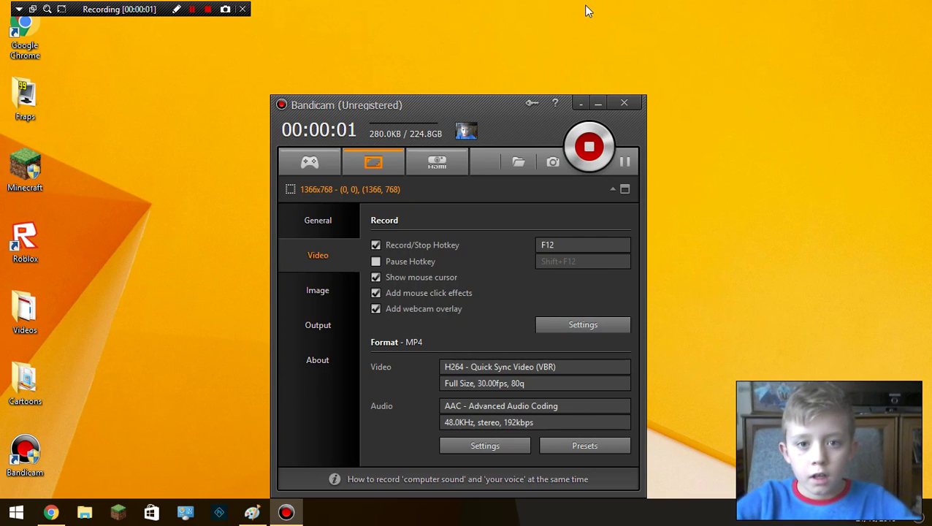
# - Minimise the Bandicam window and launch Minecraft from the desktop
pyautogui.click(601, 103)
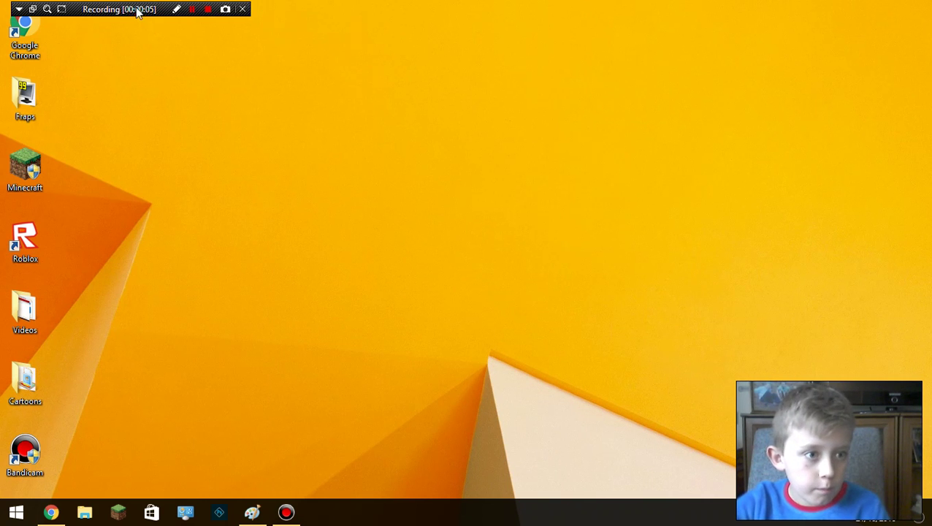
pyautogui.moveTo(137, 6); pyautogui.dragTo(135, 5)
pyautogui.moveTo(368, 115); pyautogui.dragTo(375, 348)
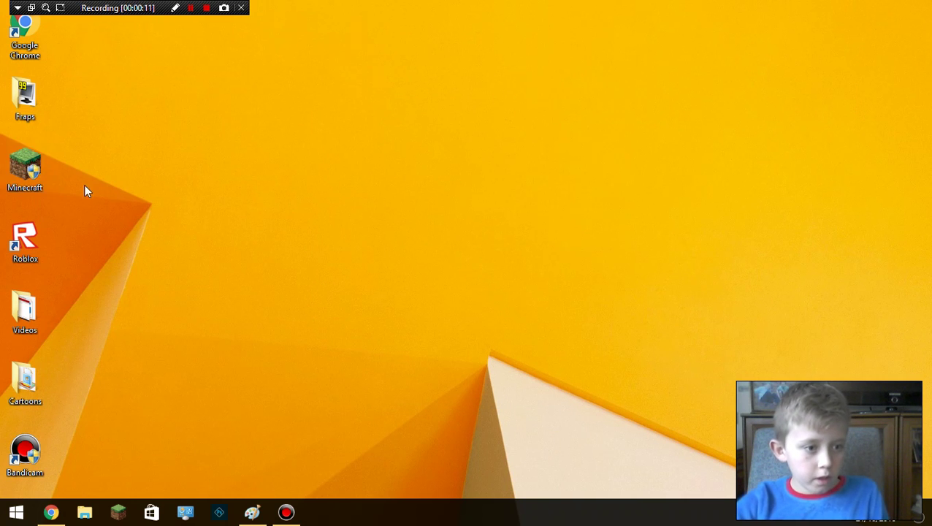
pyautogui.click(26, 168)
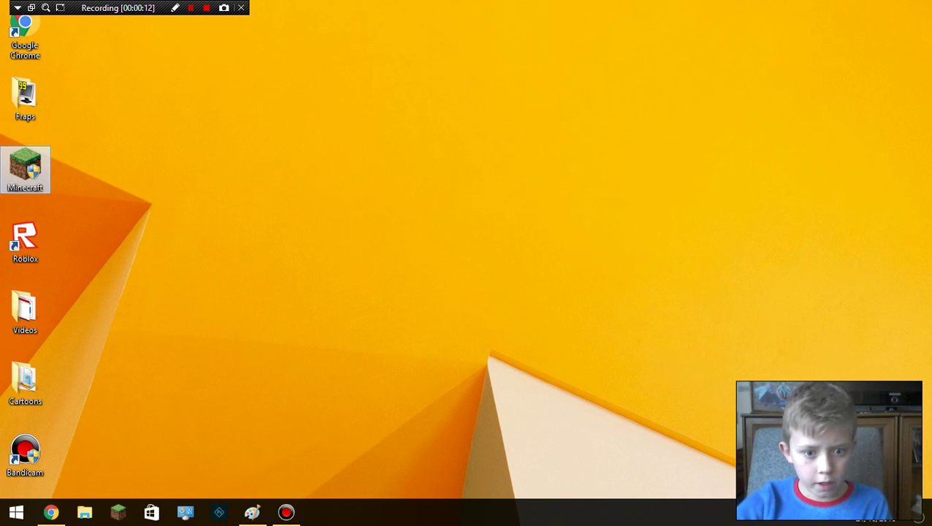
pyautogui.doubleClick(26, 168)
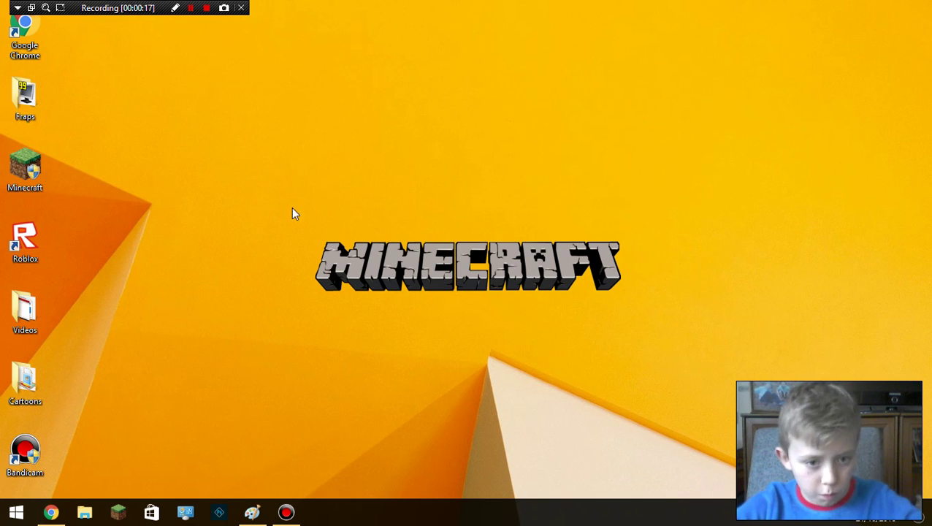
# - Switch to Chrome to check the video upload's progress on YouTube, and return to the desktop
pyautogui.moveTo(293, 213); pyautogui.dragTo(307, 187)
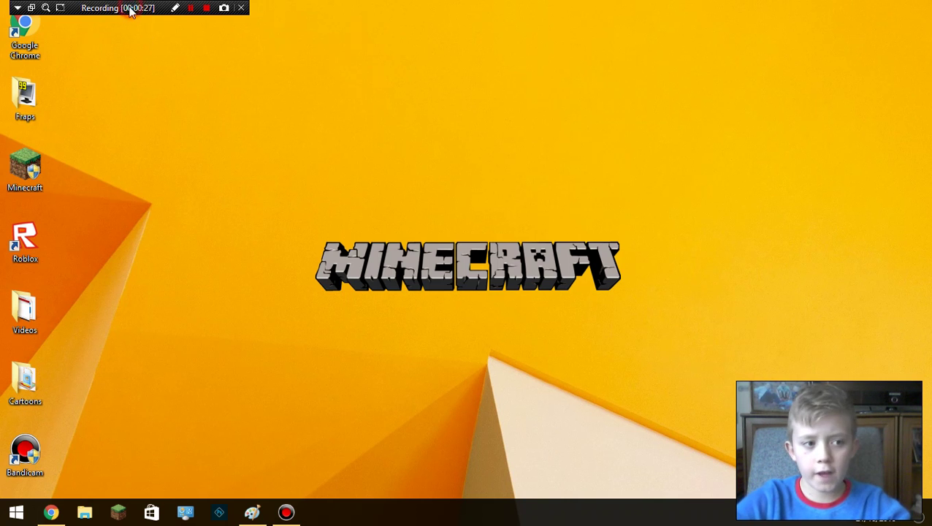
pyautogui.moveTo(130, 11); pyautogui.dragTo(119, 12)
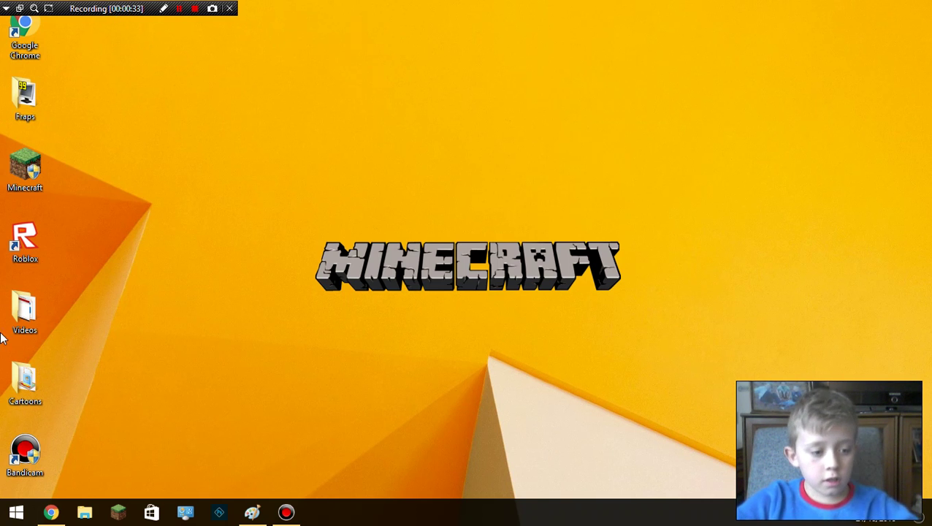
pyautogui.click(50, 512)
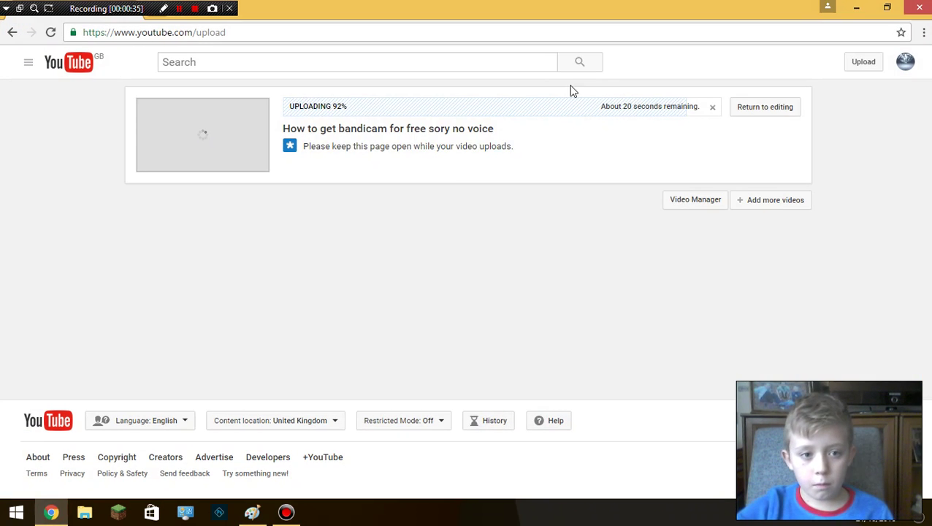
pyautogui.click(856, 8)
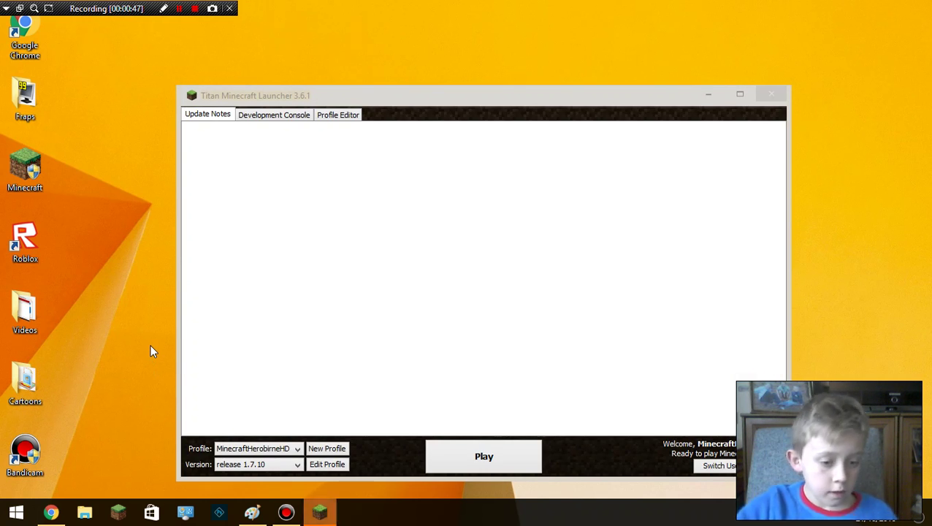
# - Zoom in on the Titan Minecraft Launcher window and open the MinecraftHerobirneHD profile for editing
pyautogui.click(34, 9)
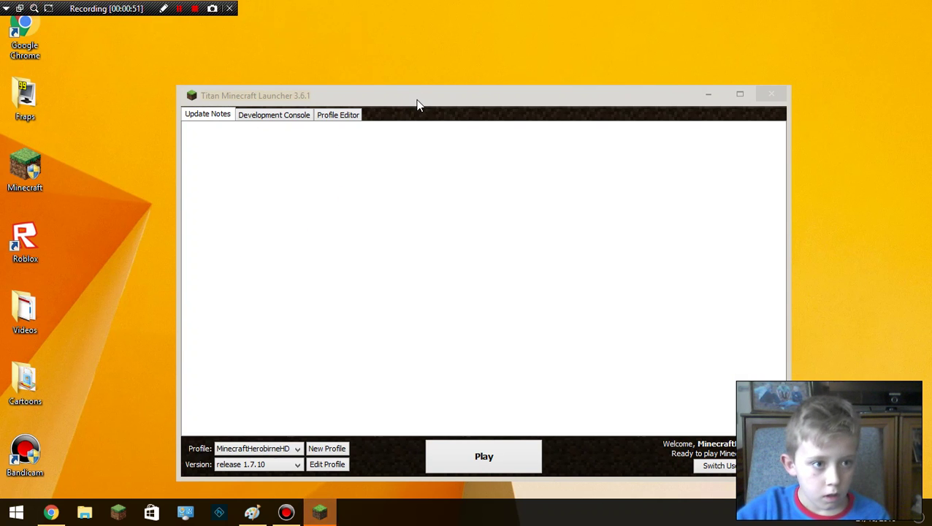
pyautogui.click(406, 103)
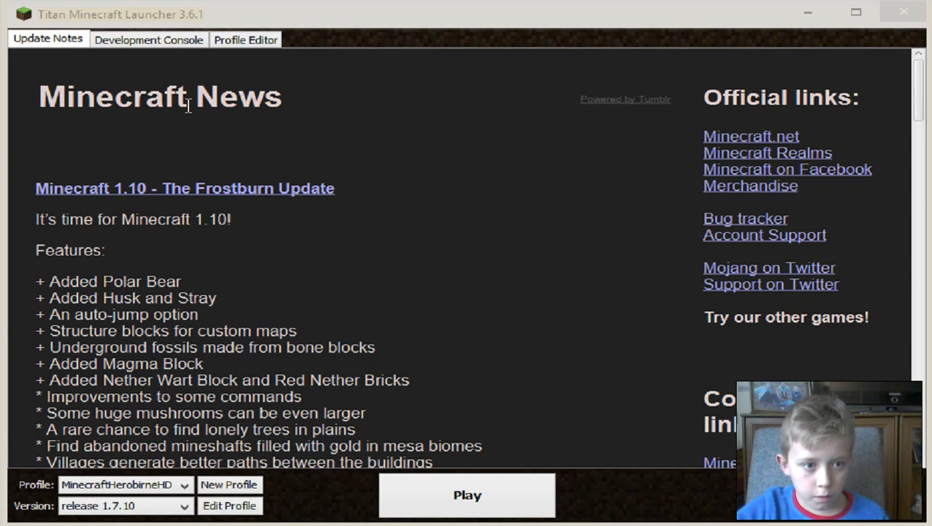
pyautogui.click(482, 14)
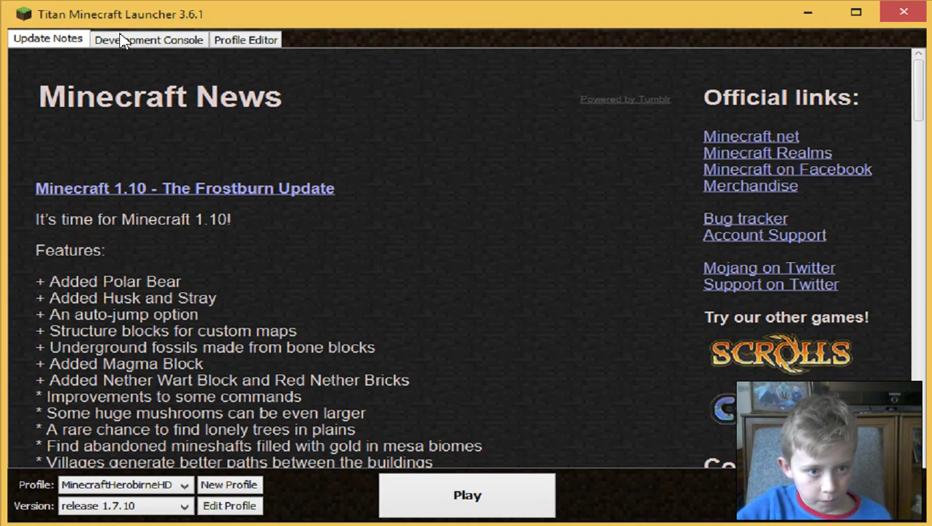
pyautogui.click(168, 485)
pyautogui.click(170, 502)
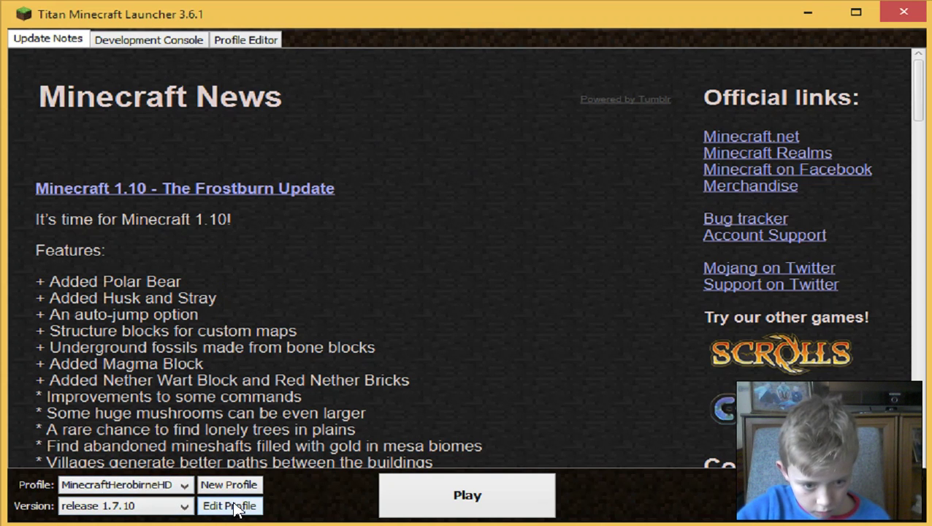
pyautogui.click(235, 507)
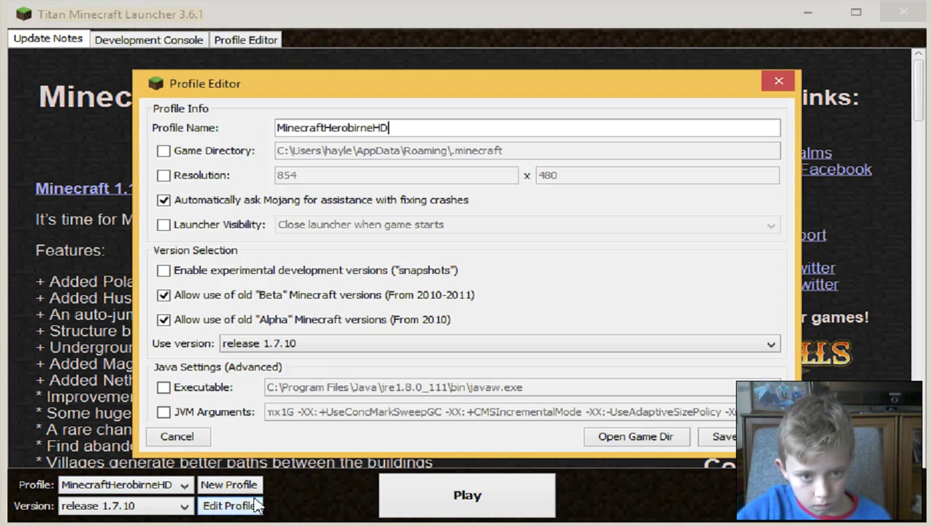
# - Look through the game versions available for the profile
pyautogui.click(281, 344)
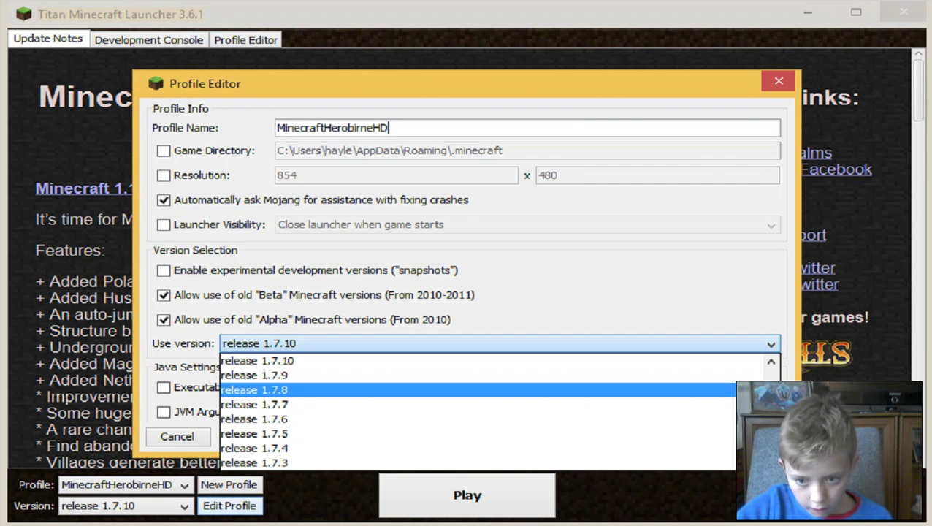
pyautogui.moveTo(770, 395); pyautogui.dragTo(749, 302)
pyautogui.click(726, 286)
# - Turn off the use of old Beta and old Alpha Minecraft versions in the profile
pyautogui.click(267, 292)
pyautogui.click(344, 303)
pyautogui.click(350, 295)
pyautogui.click(165, 295)
pyautogui.click(366, 328)
pyautogui.click(173, 315)
pyautogui.click(166, 298)
pyautogui.click(164, 296)
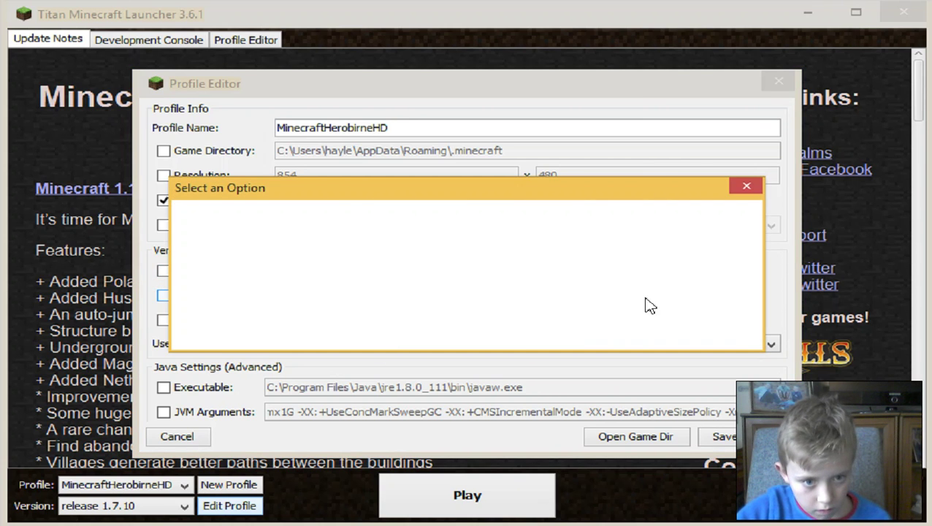
pyautogui.click(445, 328)
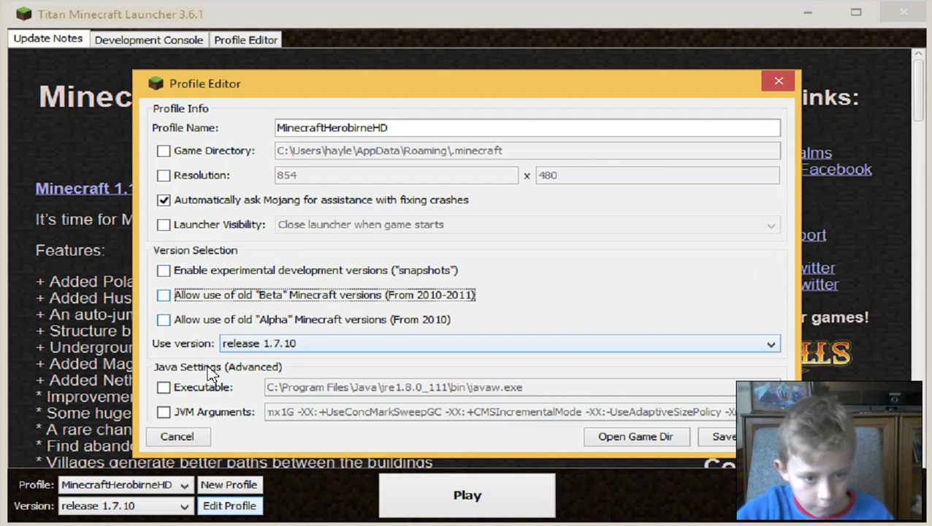
# - Allow the use of old Alpha Minecraft versions (From 2010) and save the profile
pyautogui.click(159, 323)
pyautogui.click(375, 323)
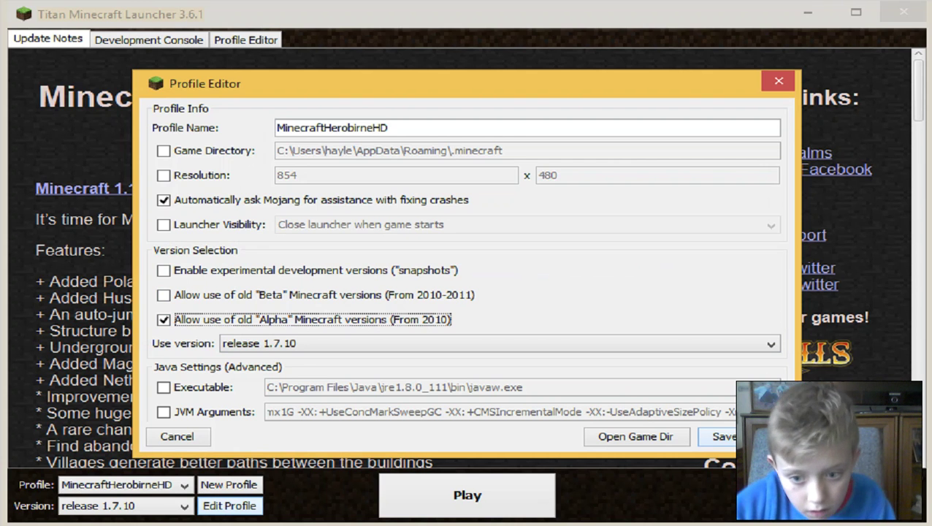
pyautogui.click(722, 436)
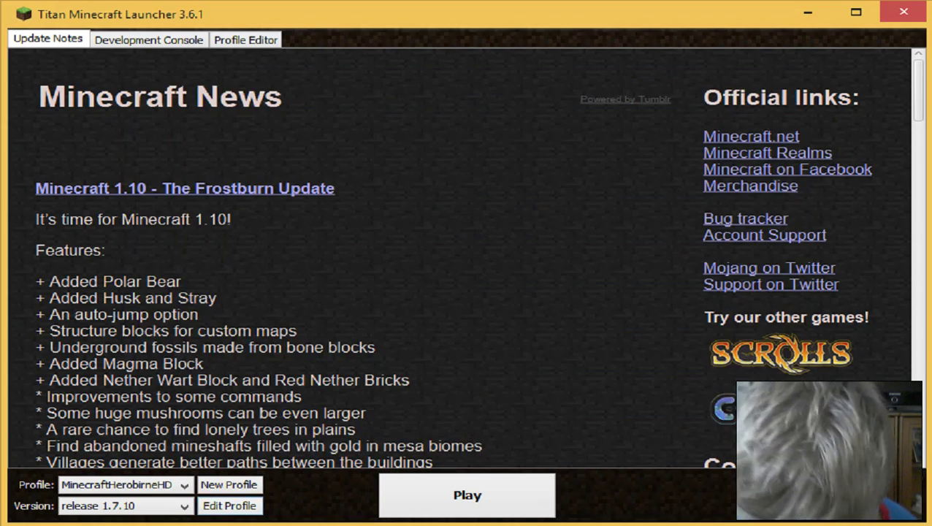
# - Set the MinecraftHerobirneHD profile to version old_alpha rd-132211, save it and start the game
pyautogui.click(228, 506)
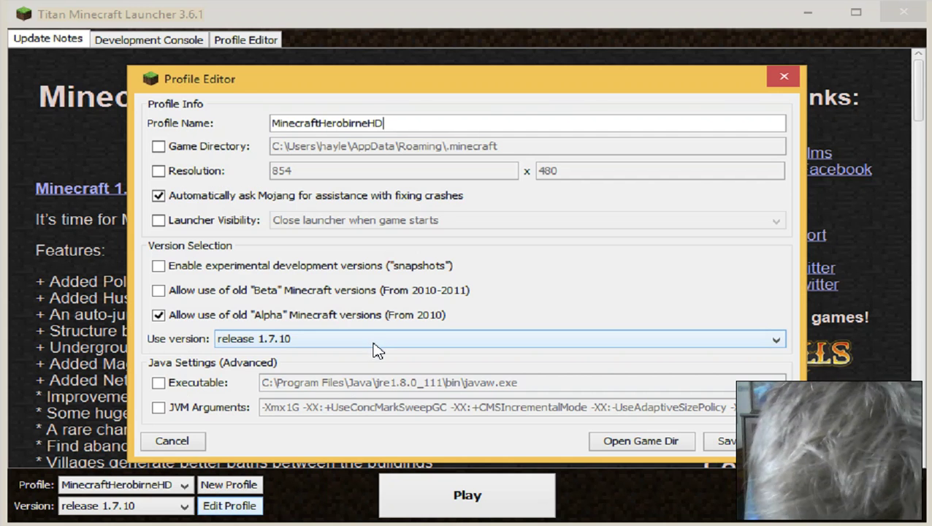
pyautogui.click(374, 346)
pyautogui.scroll(1, 365, 400)
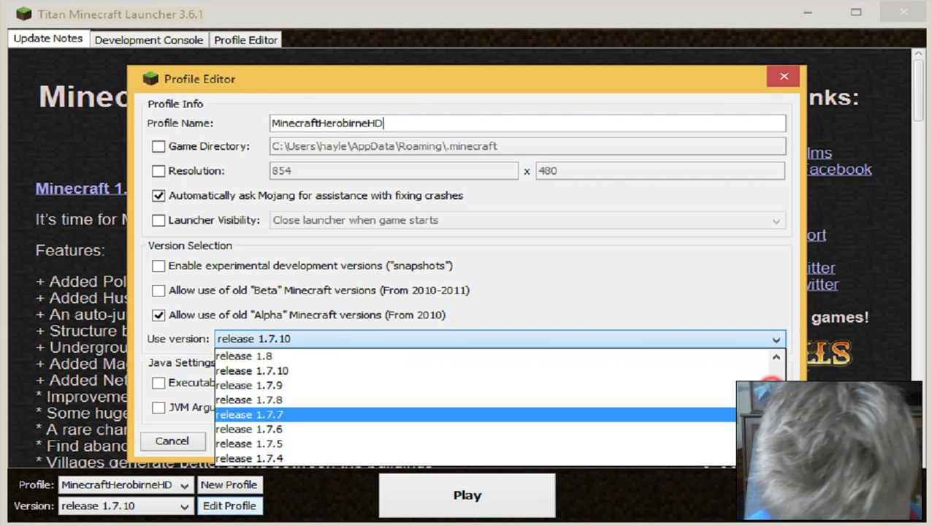
pyautogui.scroll(-15, 365, 400)
pyautogui.scroll(-2, 497, 407)
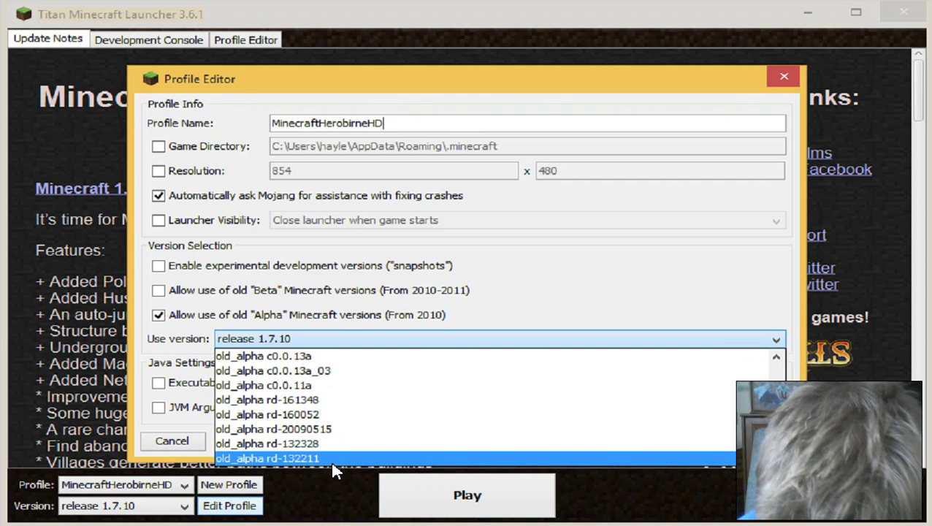
pyautogui.click(364, 458)
pyautogui.click(726, 441)
pyautogui.click(499, 493)
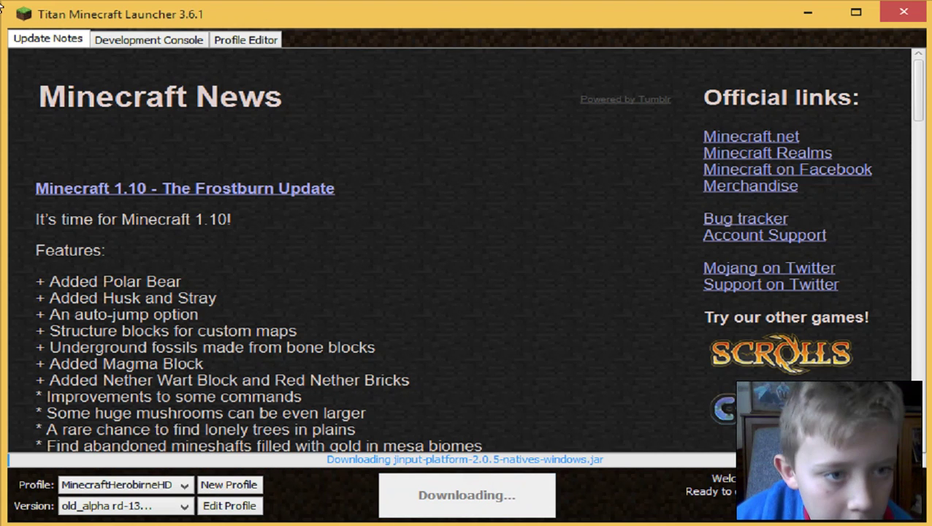
pyautogui.click(192, 74)
pyautogui.moveTo(280, 68); pyautogui.dragTo(126, 8)
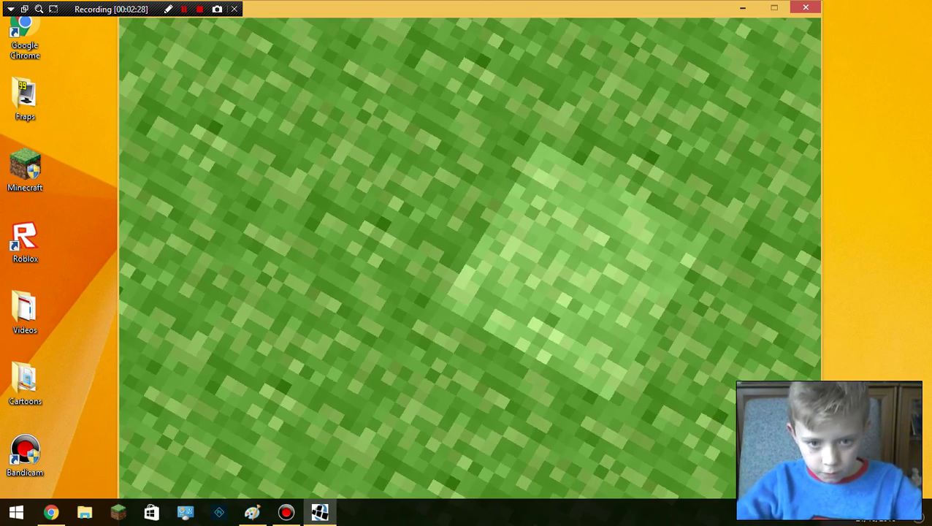
# - Place a block on the grass, remove it and dig a hole through the surface
pyautogui.click(470, 273)
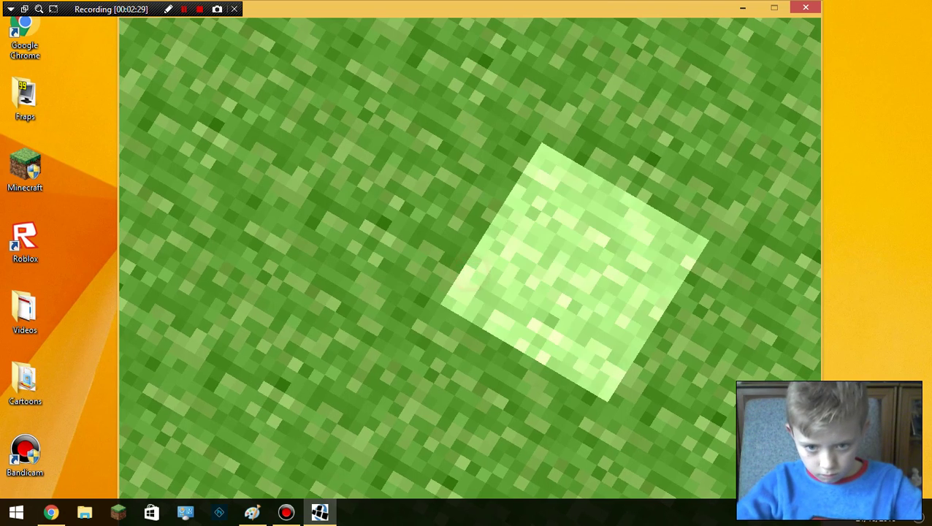
pyautogui.click(471, 273)
pyautogui.rightClick(471, 272)
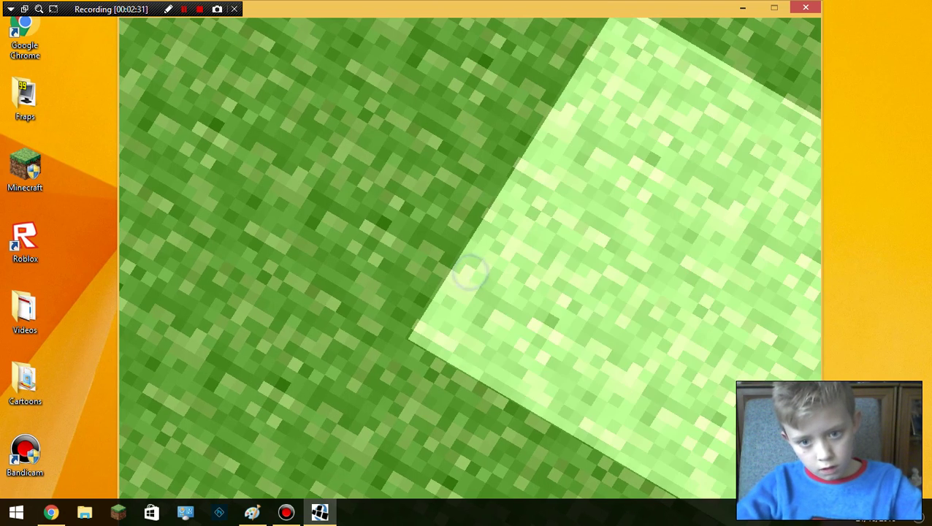
pyautogui.rightClick(471, 273)
pyautogui.rightClick(468, 273)
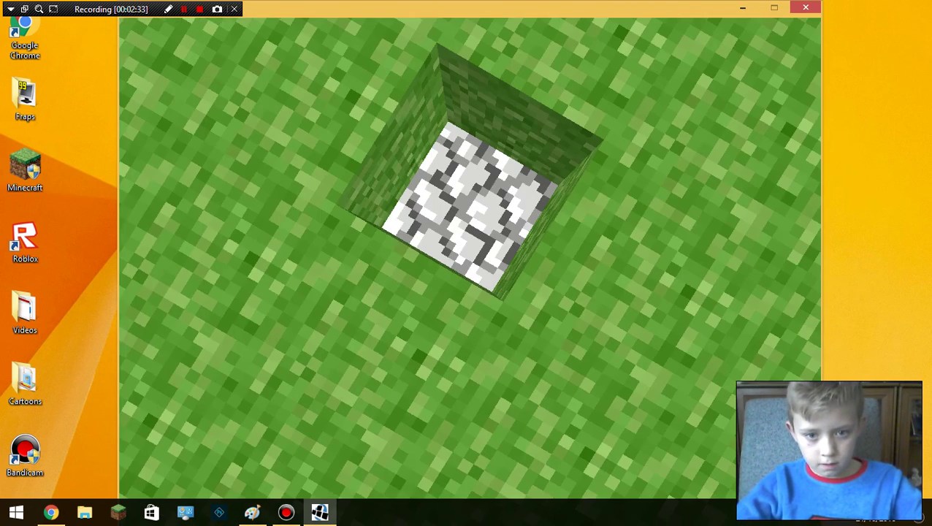
# - Dig straight down through the stone to deepen the hole into a shaft
pyautogui.rightClick(462, 281)
pyautogui.rightClick(468, 281)
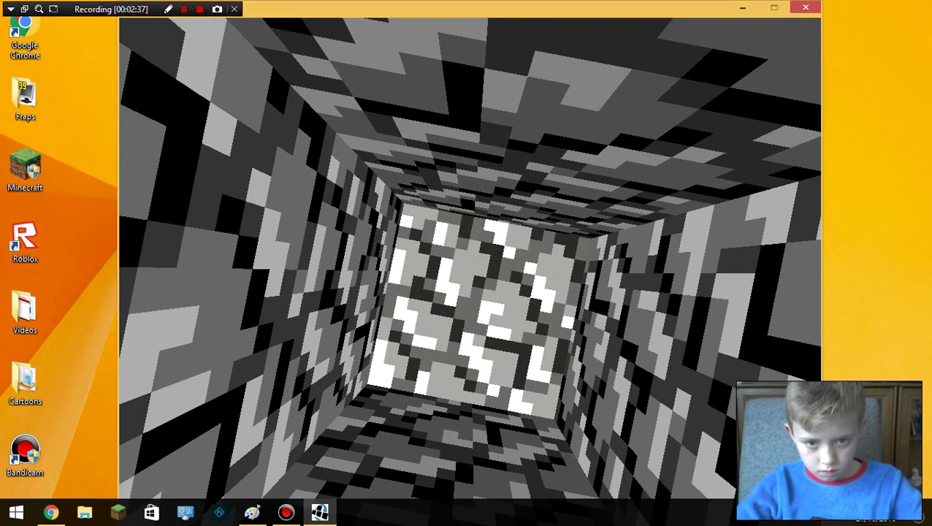
pyautogui.rightClick(471, 289)
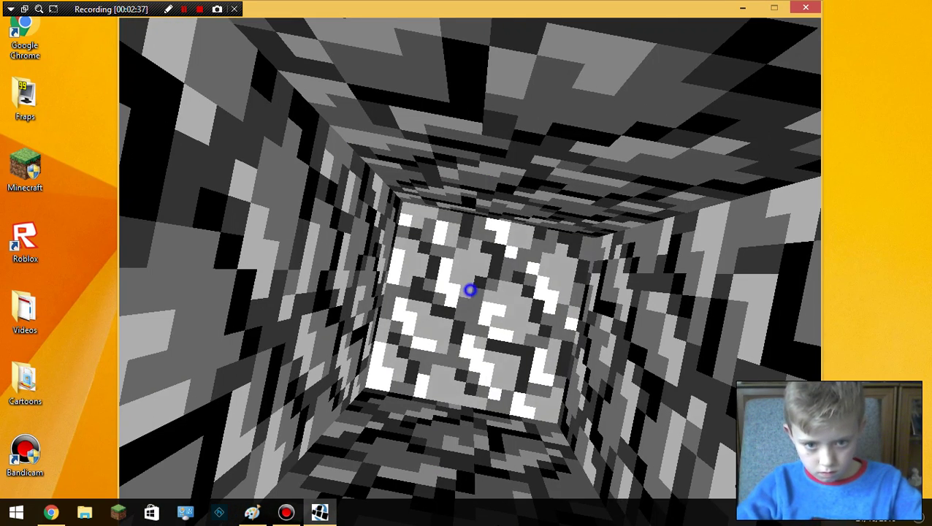
pyautogui.rightClick(470, 273)
pyautogui.rightClick(469, 275)
# - Place a stone block back at the bottom of the shaft
pyautogui.click(469, 275)
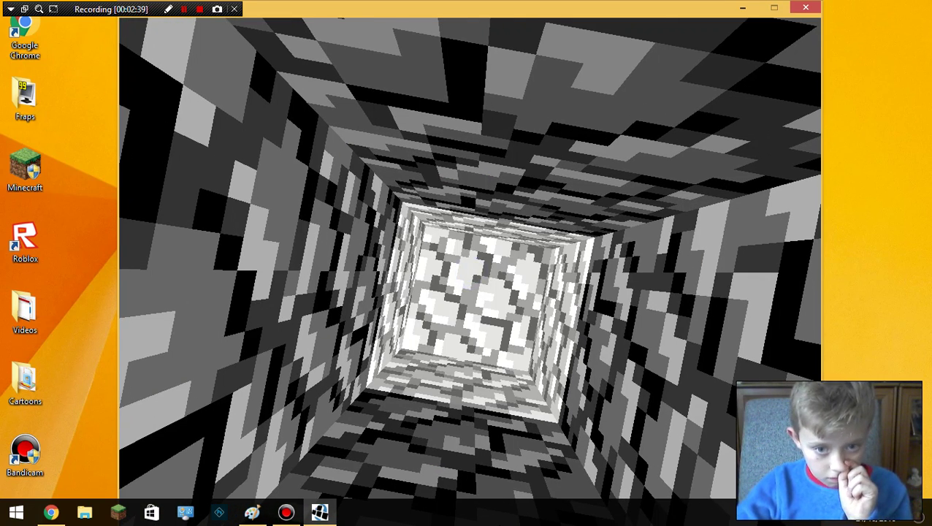
pyautogui.click(469, 275)
pyautogui.click(470, 275)
pyautogui.click(469, 275)
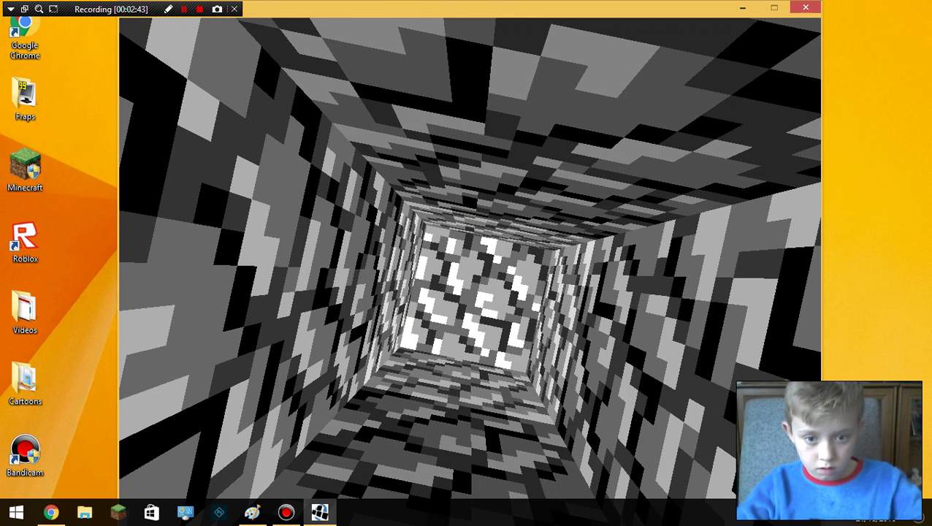
pyautogui.click(469, 274)
pyautogui.click(469, 275)
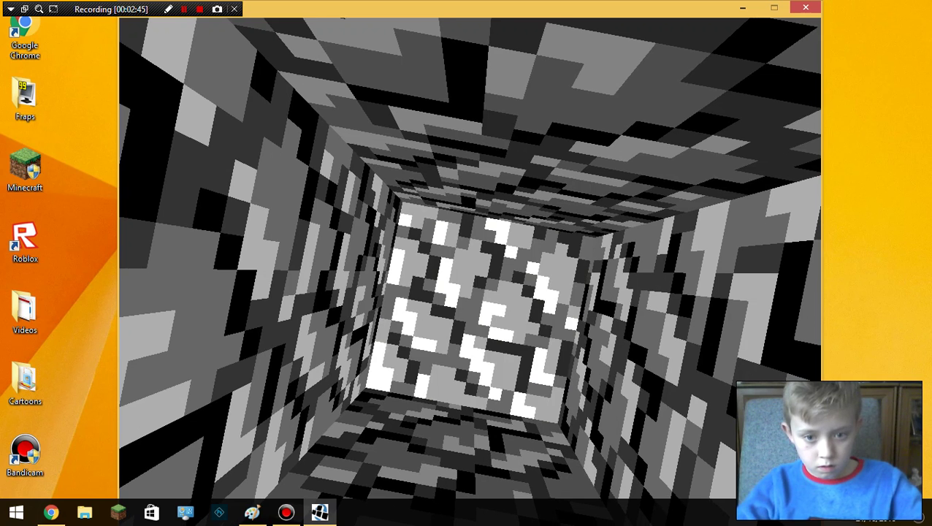
pyautogui.click(470, 272)
# - Break and place more stone blocks inside the shaft, and quit the game
pyautogui.rightClick(470, 274)
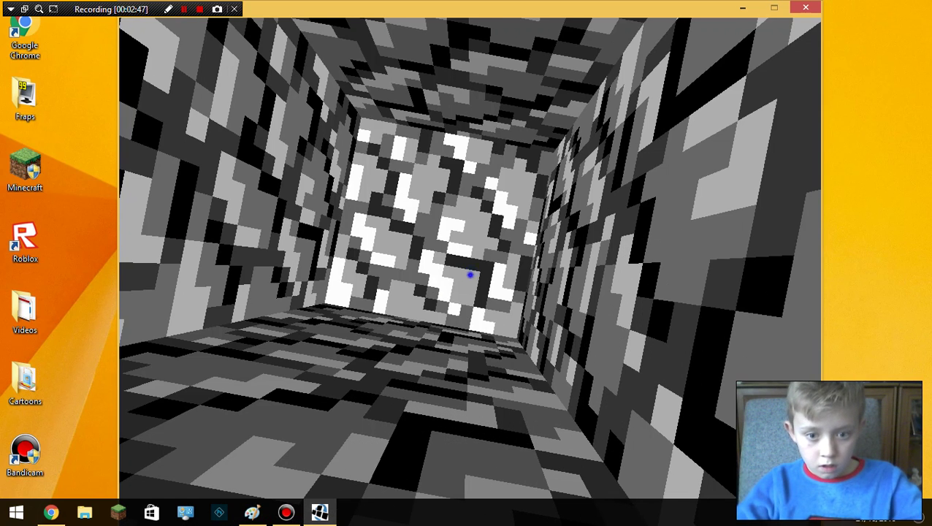
pyautogui.click(471, 272)
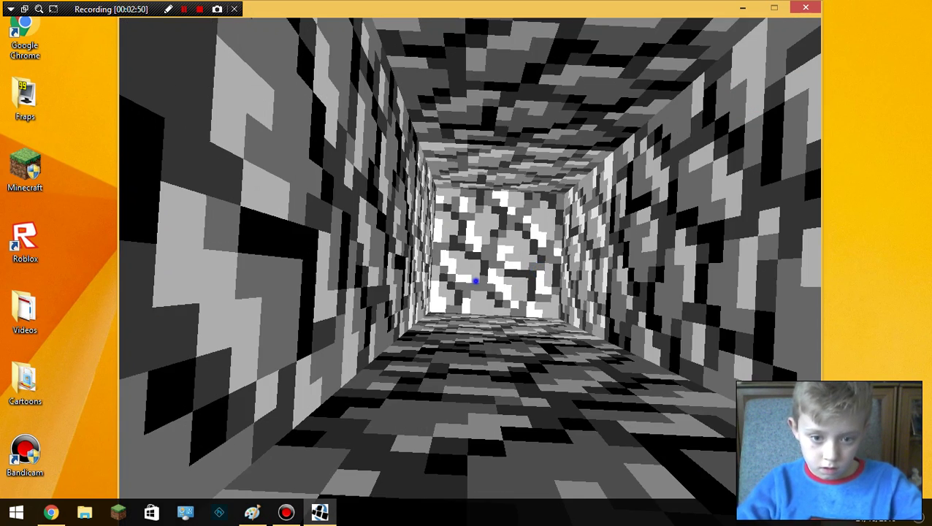
pyautogui.click(469, 272)
pyautogui.click(470, 273)
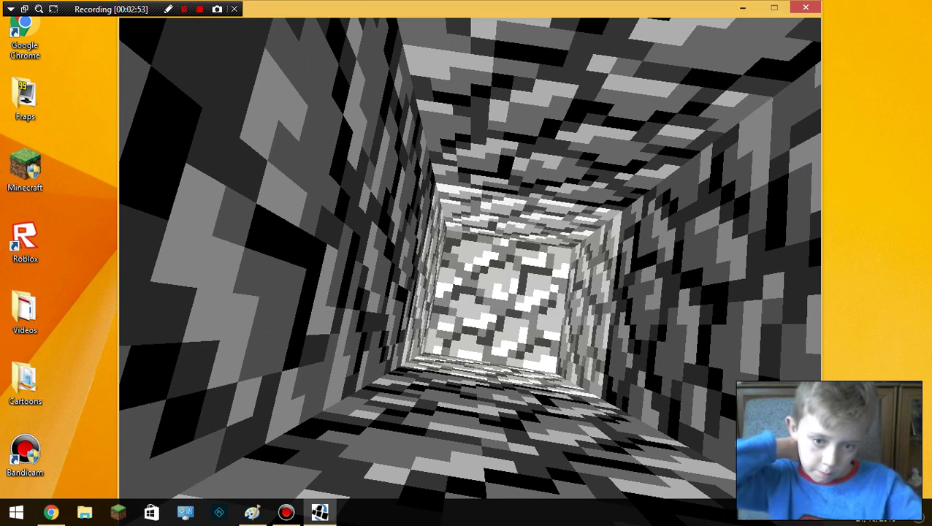
pyautogui.click(470, 274)
pyautogui.press('Escape')
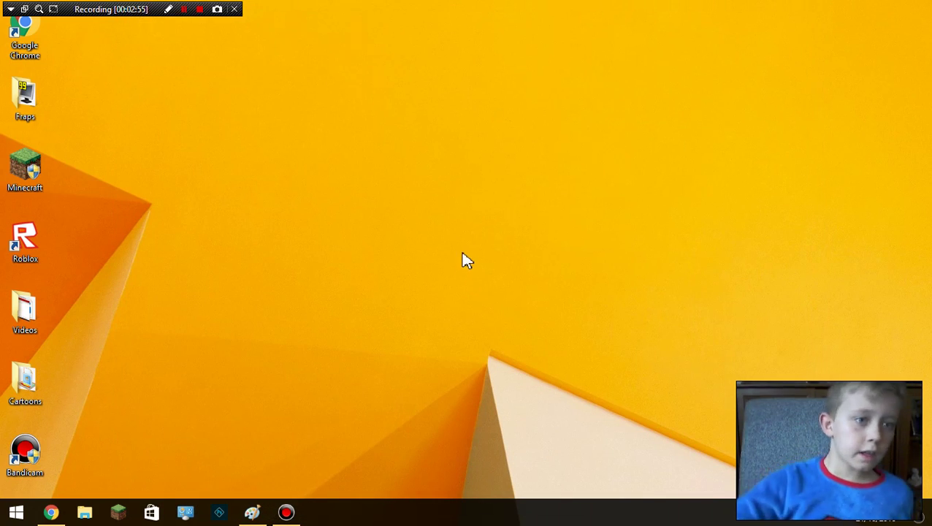
pyautogui.moveTo(151, 150); pyautogui.dragTo(476, 373)
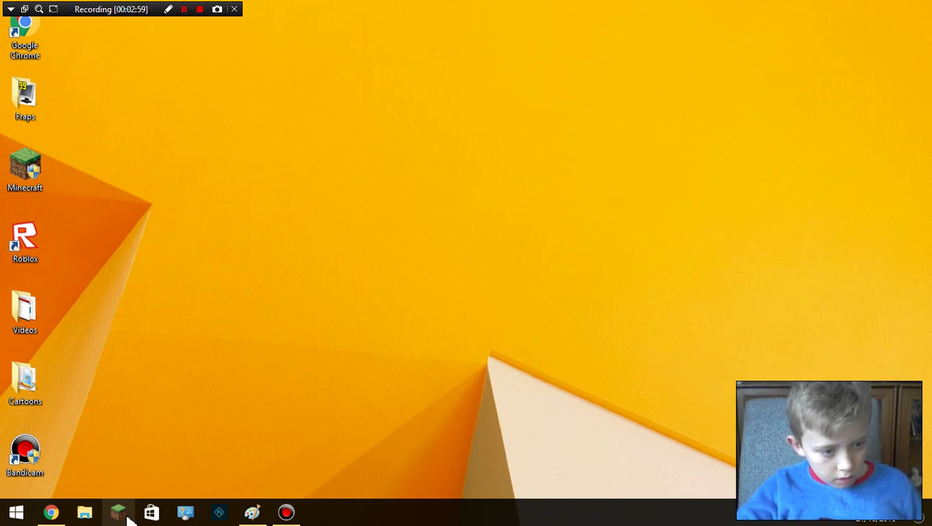